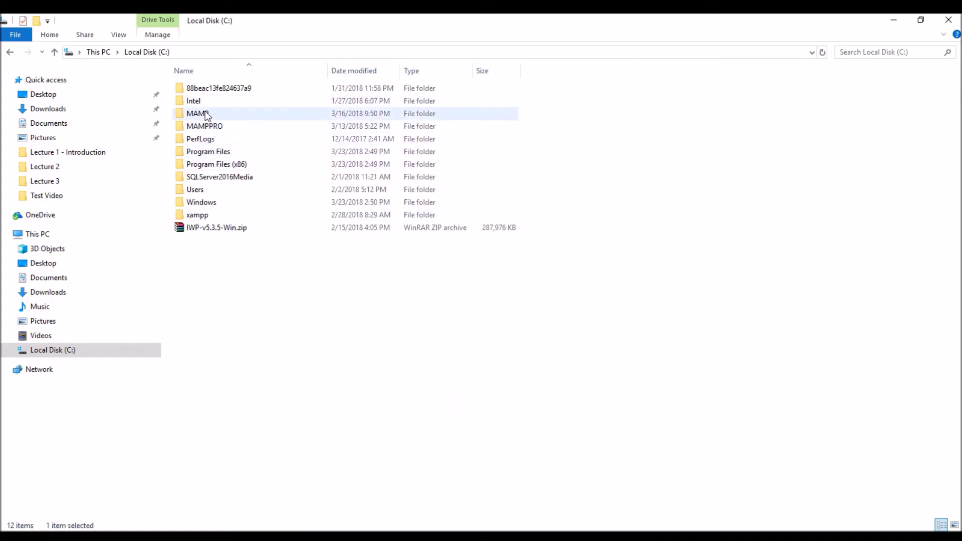
Step: Make a folder named mywebsite in C:\MAMP\htdocs using File Explorer
{"action": "double_click", "coordinate": [203, 113]}
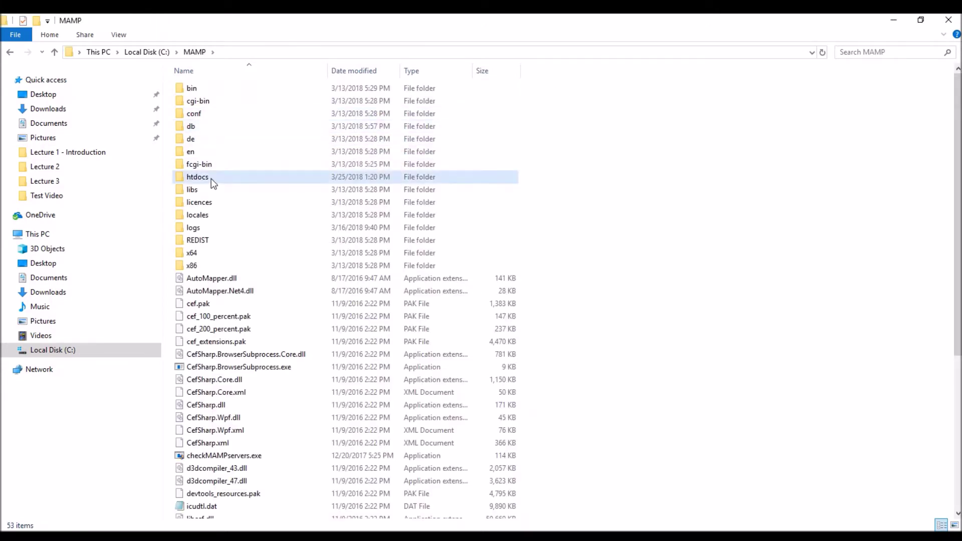
{"action": "double_click", "coordinate": [211, 178]}
{"action": "right_click", "coordinate": [268, 202]}
{"action": "mouse_move", "coordinate": [293, 395]}
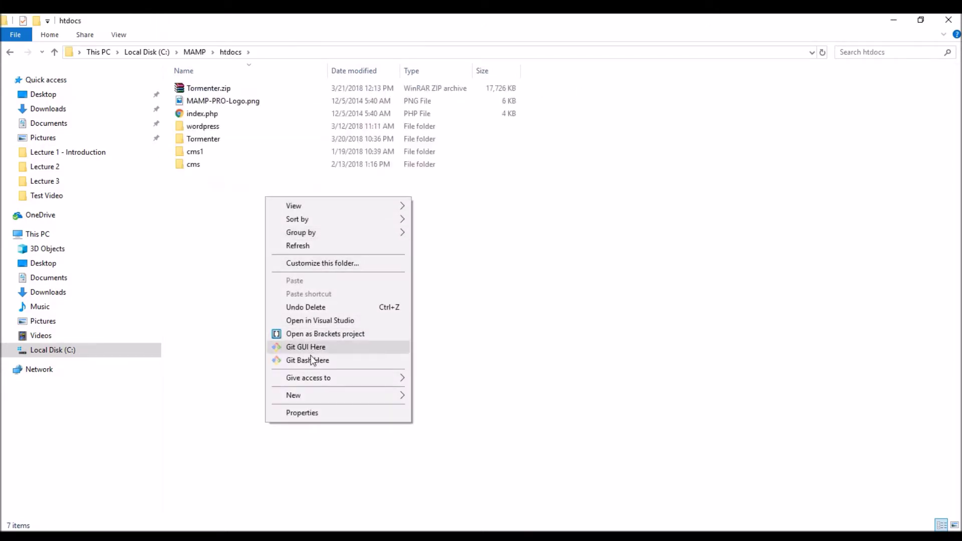
{"action": "left_click", "coordinate": [433, 217]}
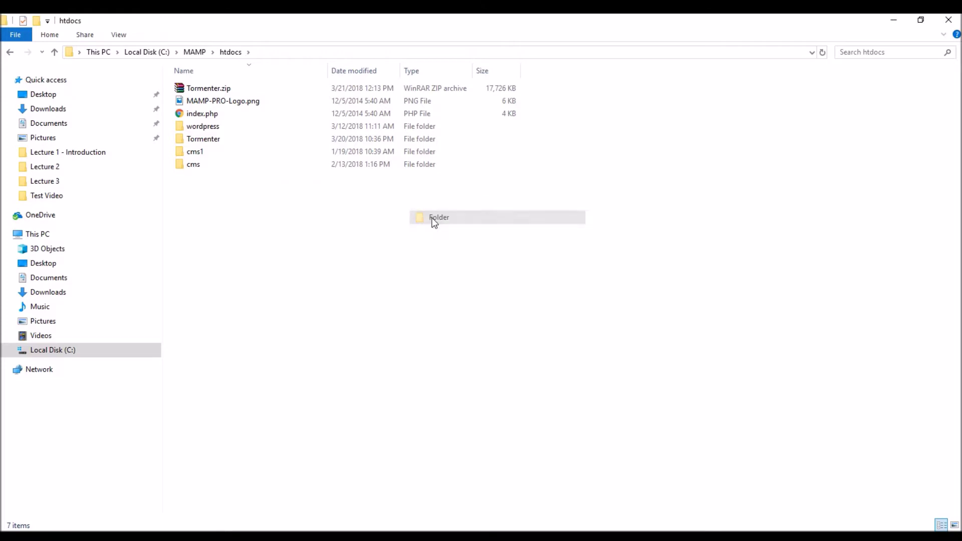
{"action": "type", "text": "mywebsite"}
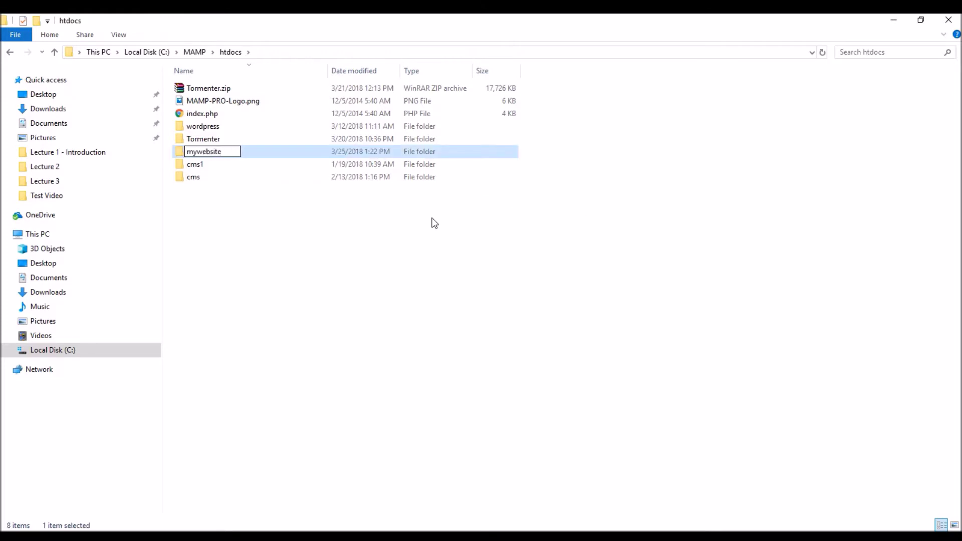
{"action": "key", "text": "Return"}
{"action": "left_click", "coordinate": [379, 250]}
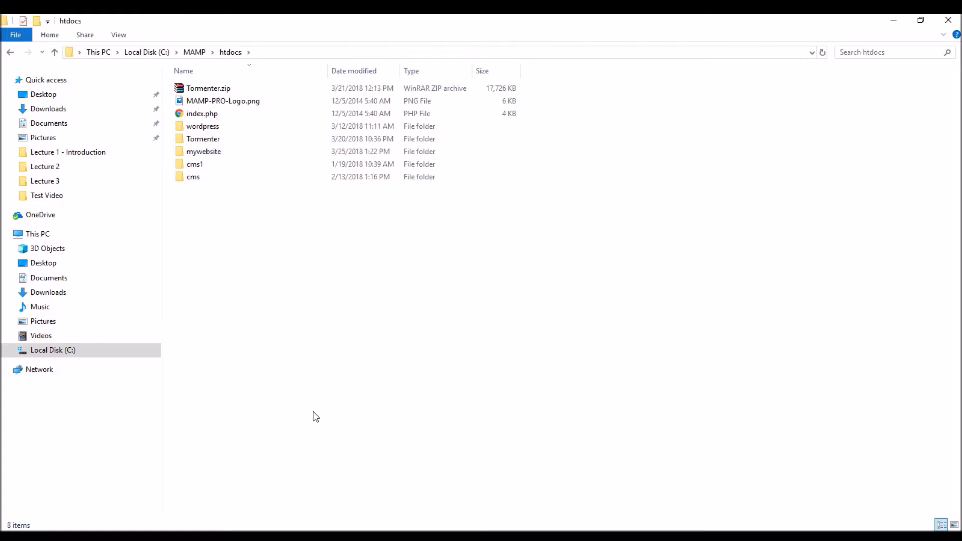
{"action": "left_click", "coordinate": [894, 20]}
Step: Open phpMyAdmin from the Tools menu of the localhost/MAMP start page
{"action": "left_click", "coordinate": [232, 51]}
{"action": "type", "text": "l"}
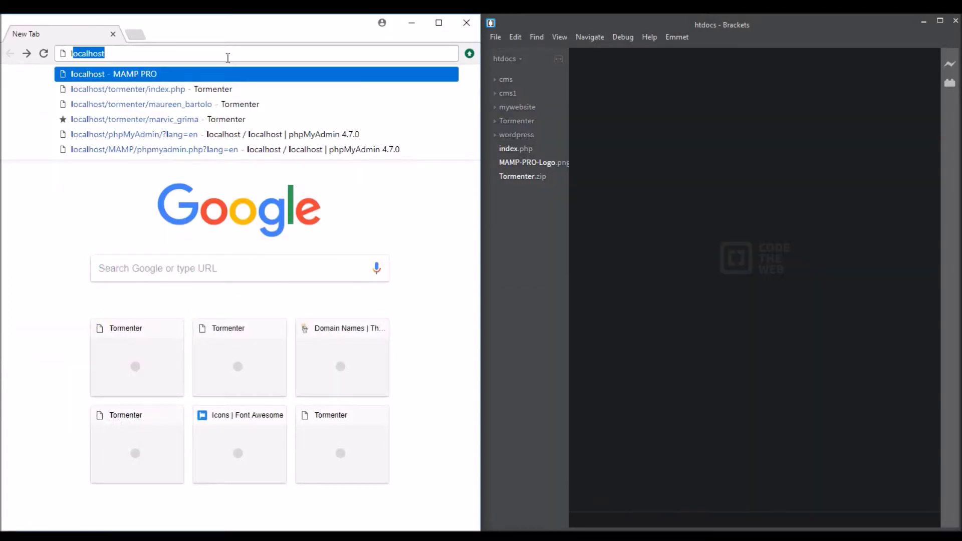
{"action": "type", "text": "ocalhost/MAMP/"}
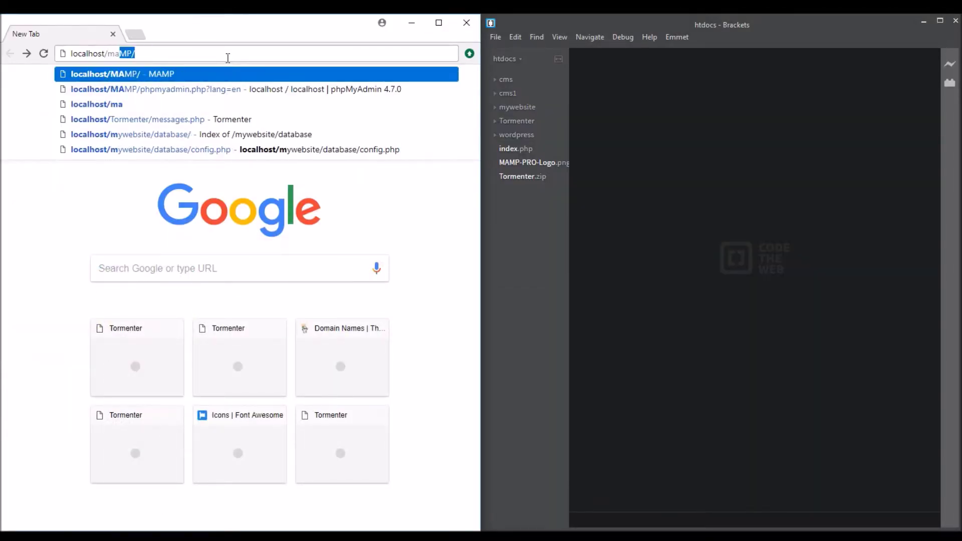
{"action": "key", "text": "Return"}
{"action": "left_click", "coordinate": [218, 92]}
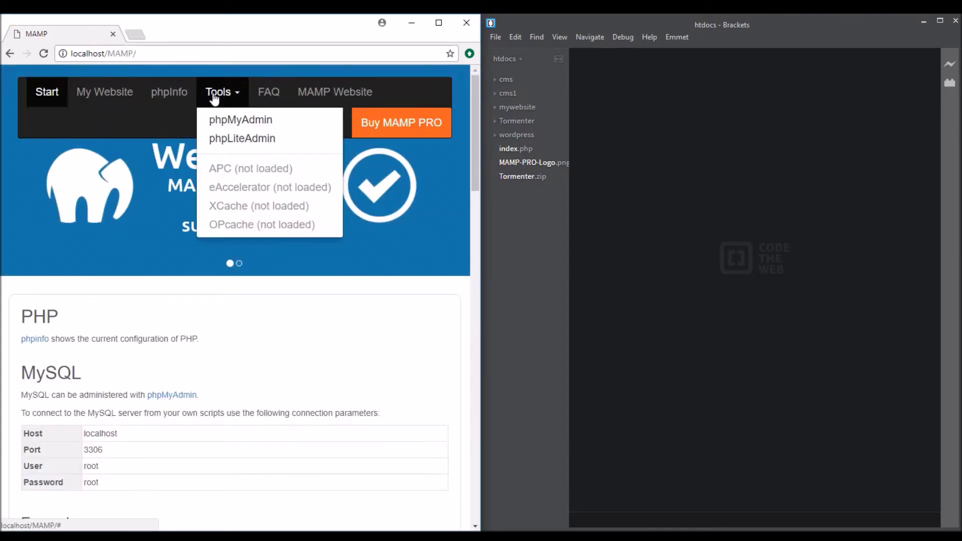
{"action": "left_click", "coordinate": [226, 121]}
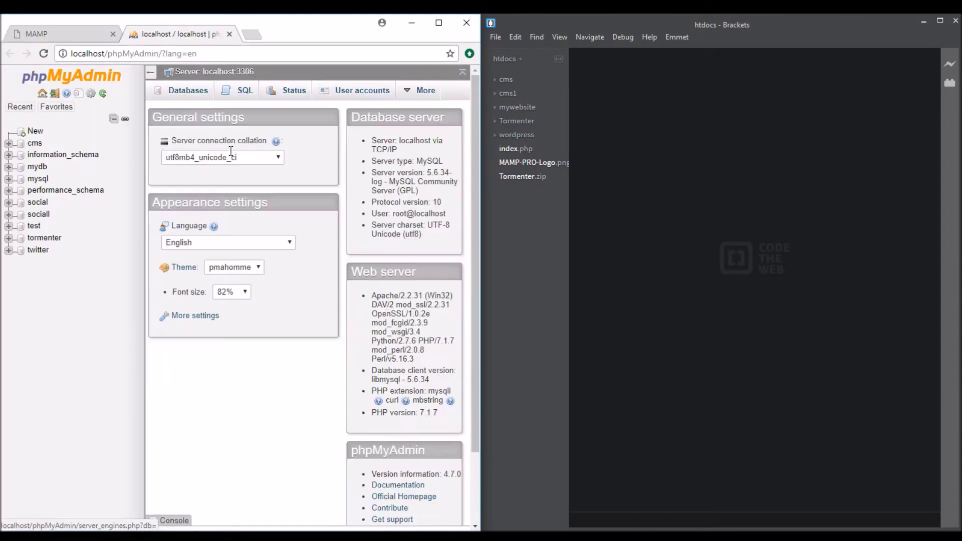
Step: Add a database named mywebsite from phpMyAdmin's New page
{"action": "left_click", "coordinate": [35, 132]}
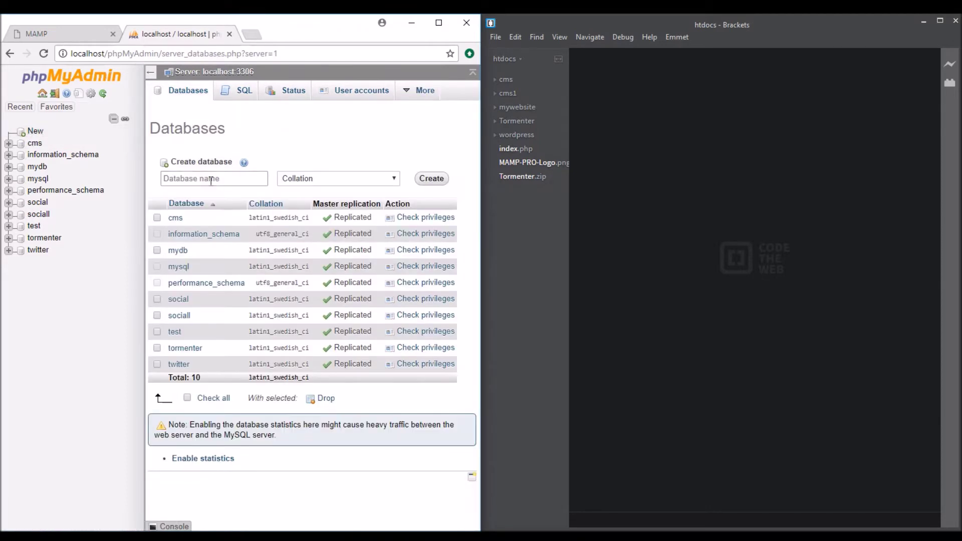
{"action": "left_click", "coordinate": [213, 178]}
{"action": "type", "text": "mywebsite"}
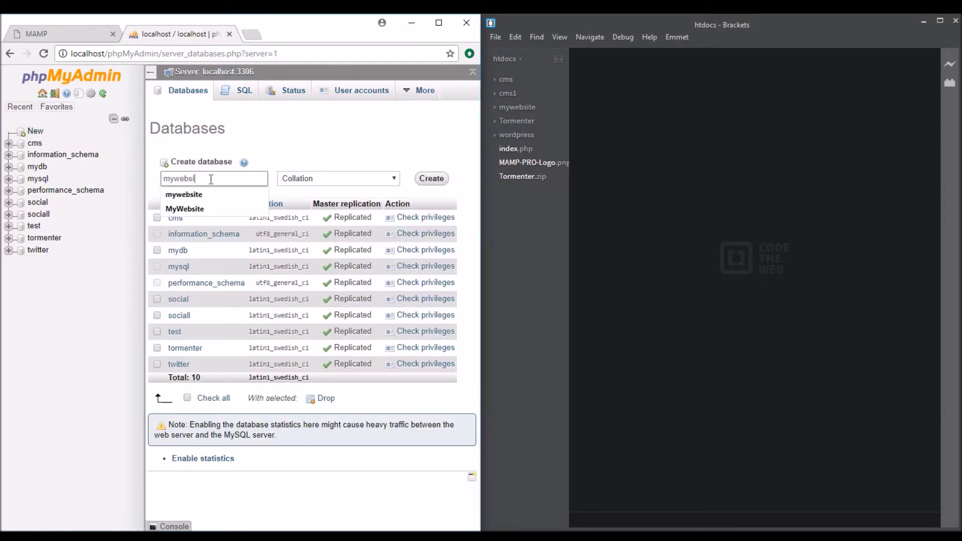
{"action": "left_click", "coordinate": [431, 179]}
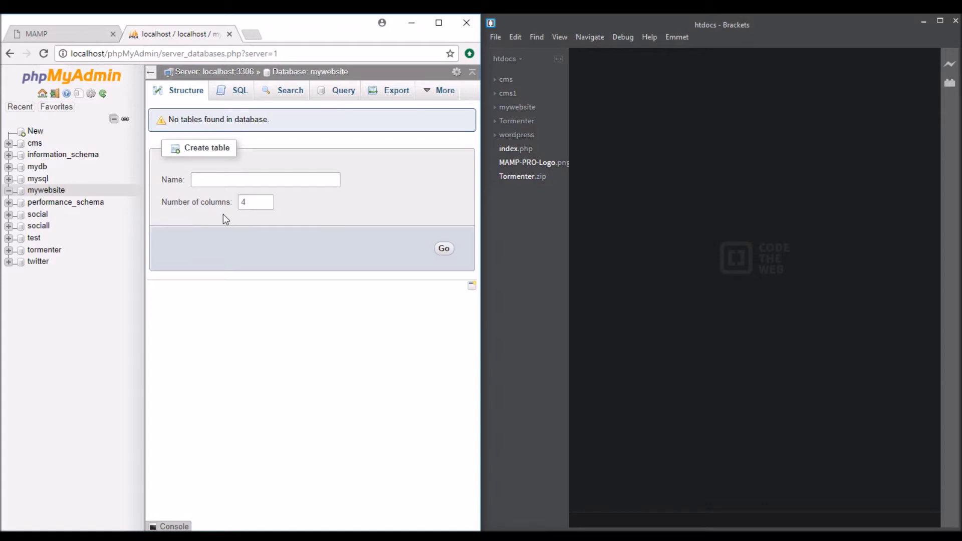
Step: Open the mywebsite folder as the Brackets project and dismiss the file-not-found error
{"action": "left_click", "coordinate": [663, 102]}
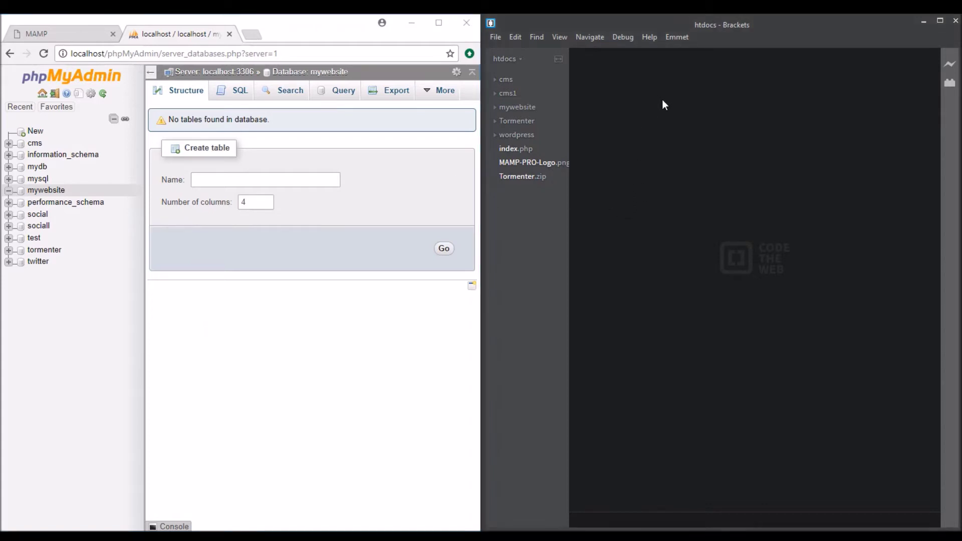
{"action": "left_click", "coordinate": [519, 59]}
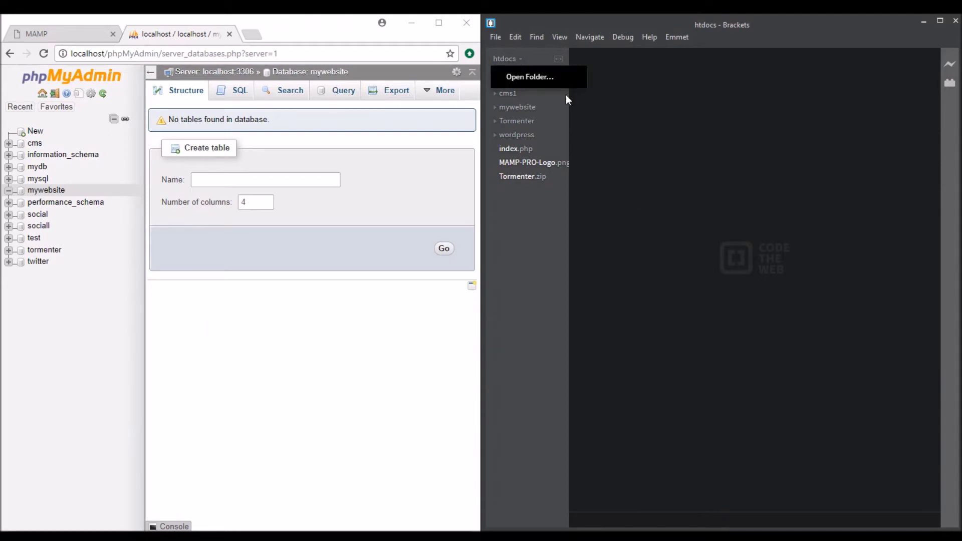
{"action": "left_click", "coordinate": [529, 76]}
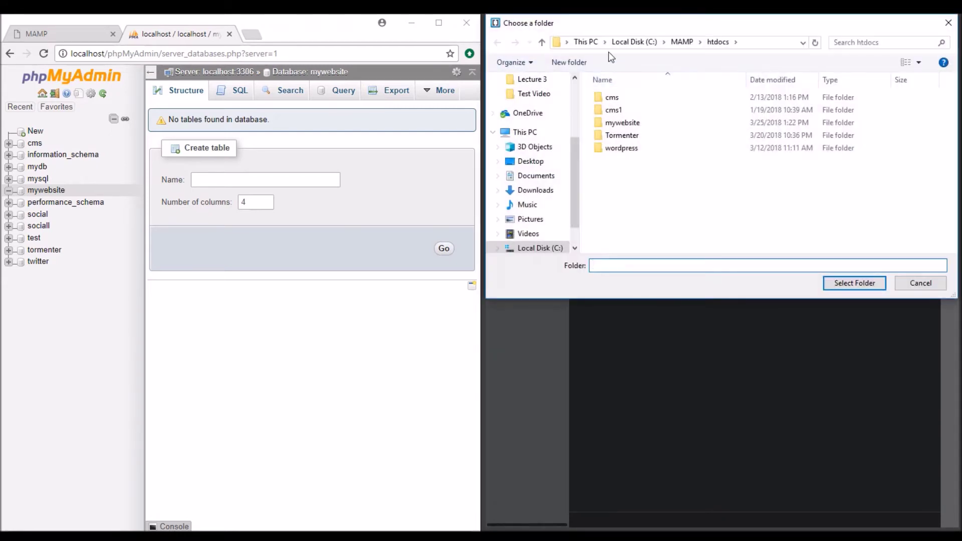
{"action": "left_click", "coordinate": [622, 123]}
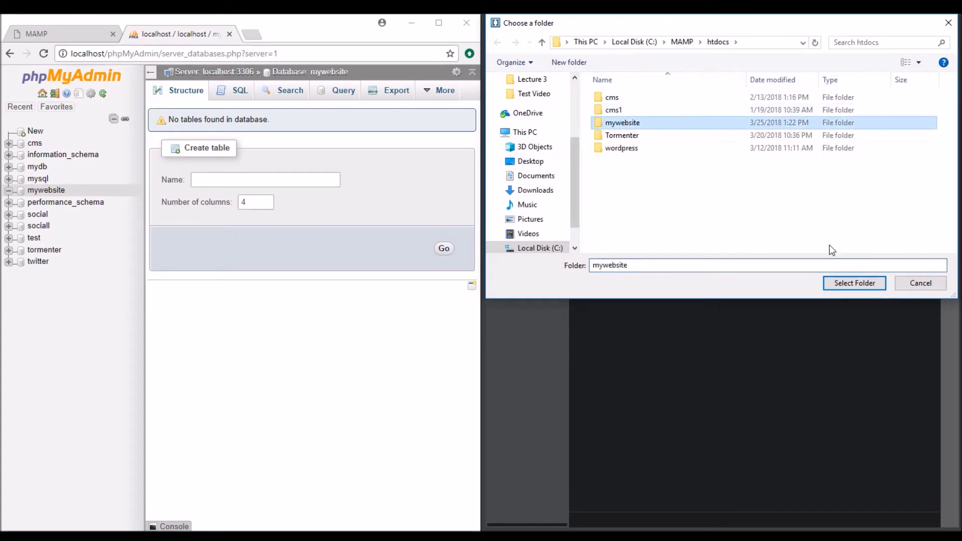
{"action": "left_click", "coordinate": [853, 282]}
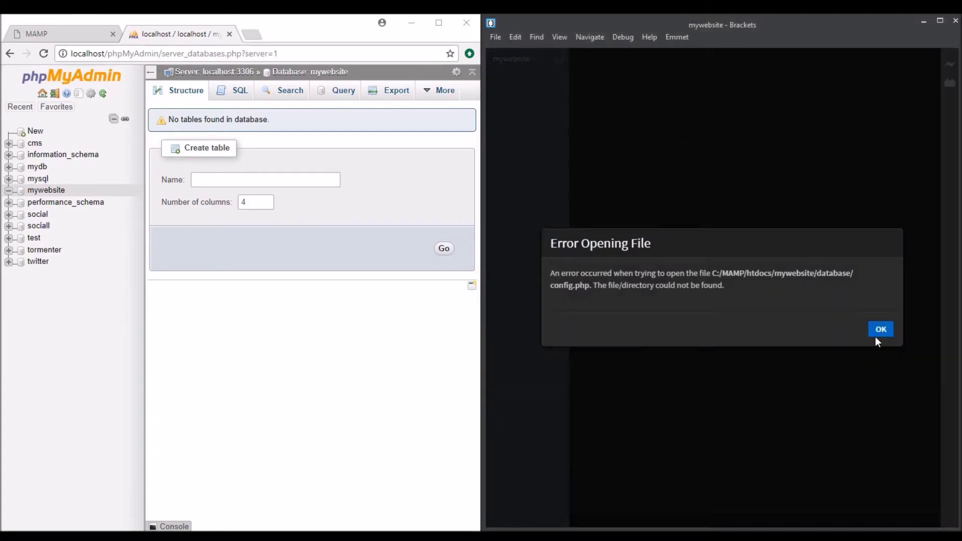
{"action": "left_click", "coordinate": [880, 329]}
Step: Add a folder named database to the Brackets project
{"action": "right_click", "coordinate": [560, 150]}
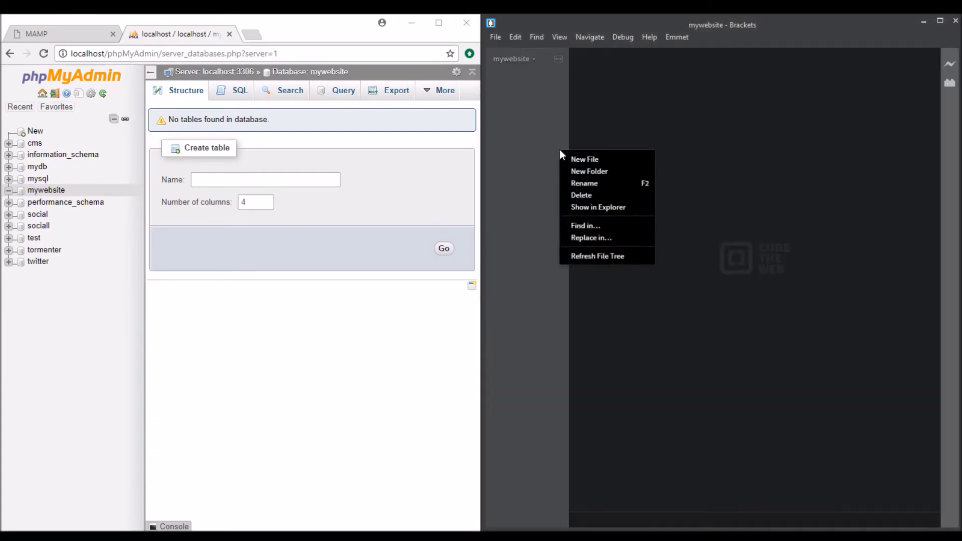
{"action": "left_click", "coordinate": [595, 172]}
{"action": "type", "text": "database"}
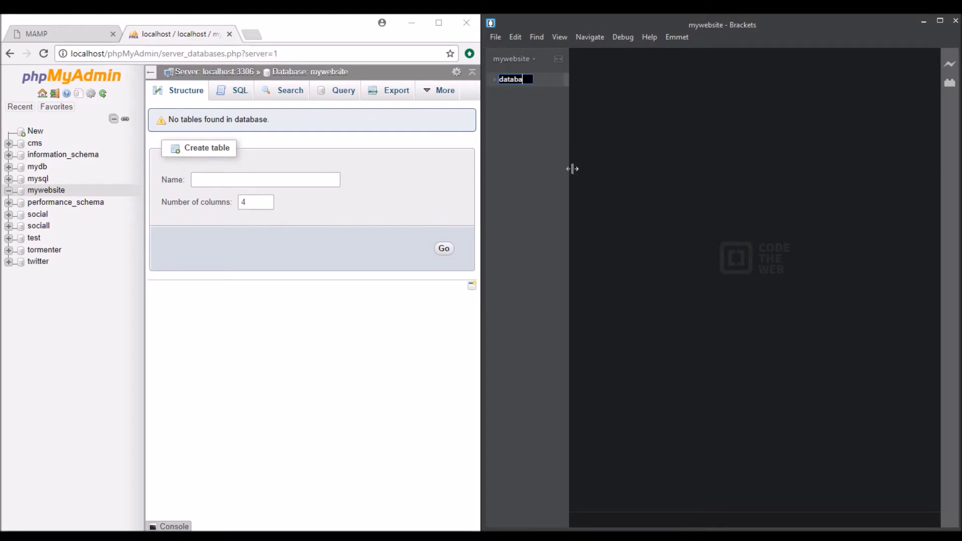
{"action": "key", "text": "Return"}
Step: Create an empty config.php file inside the database folder
{"action": "right_click", "coordinate": [522, 78]}
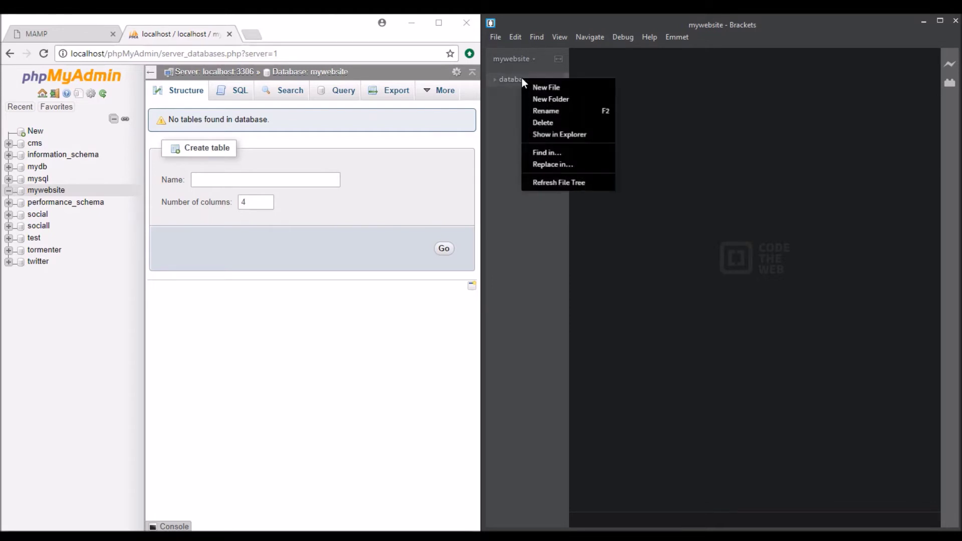
{"action": "left_click", "coordinate": [549, 88]}
{"action": "type", "text": "config.php"}
{"action": "key", "text": "Return"}
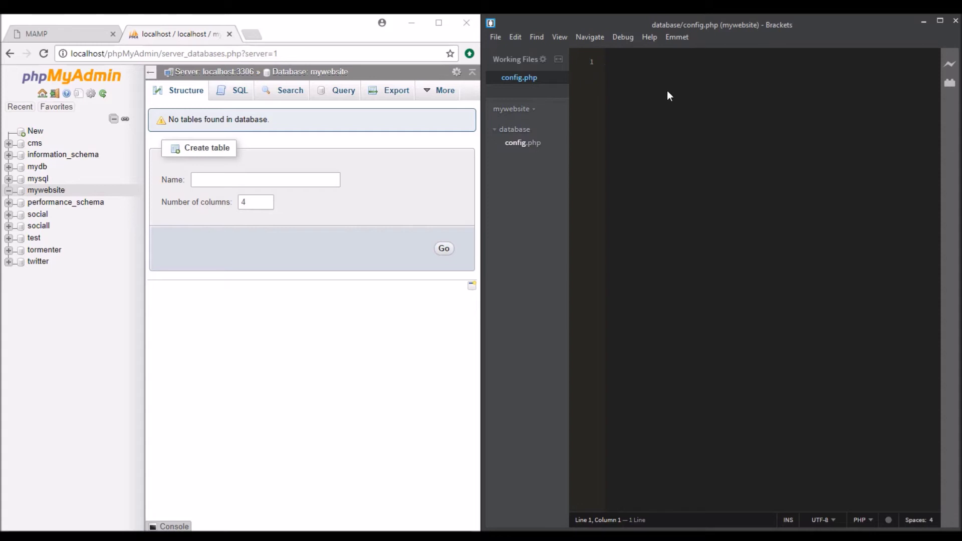
{"action": "type", "text": "<?"}
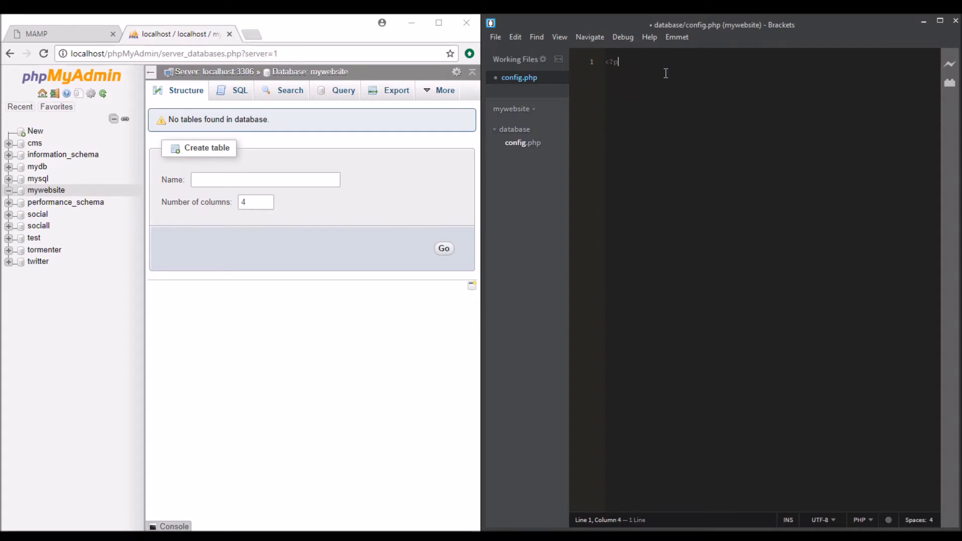
{"action": "type", "text": "php"}
Step: Add ob_start(); and session_start(); lines inside the PHP block
{"action": "key", "text": "Return"}
{"action": "key", "text": "Return"}
{"action": "key", "text": "Return"}
{"action": "type", "text": "?>"}
{"action": "key", "text": "Up"}
{"action": "type", "text": "ob_"}
{"action": "type", "text": "start();"}
{"action": "key", "text": "Return"}
{"action": "type", "text": "session"}
{"action": "type", "text": "_start();"}
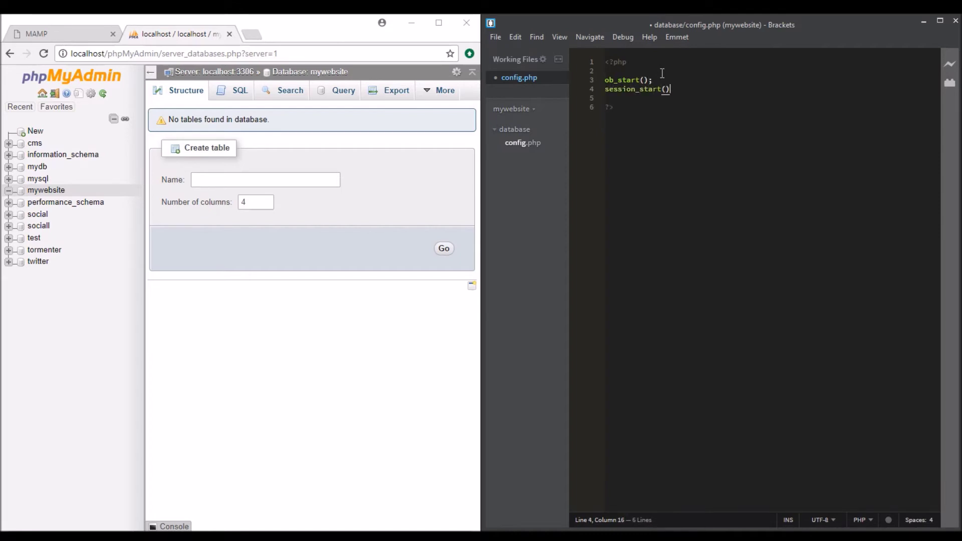
{"action": "key", "text": "Return"}
{"action": "type", "text": "$c"}
{"action": "type", "text": "on ="}
{"action": "type", "text": " my"}
{"action": "type", "text": "sqli_"}
{"action": "type", "text": "connect"}
{"action": "type", "text": "(\"localhos"}
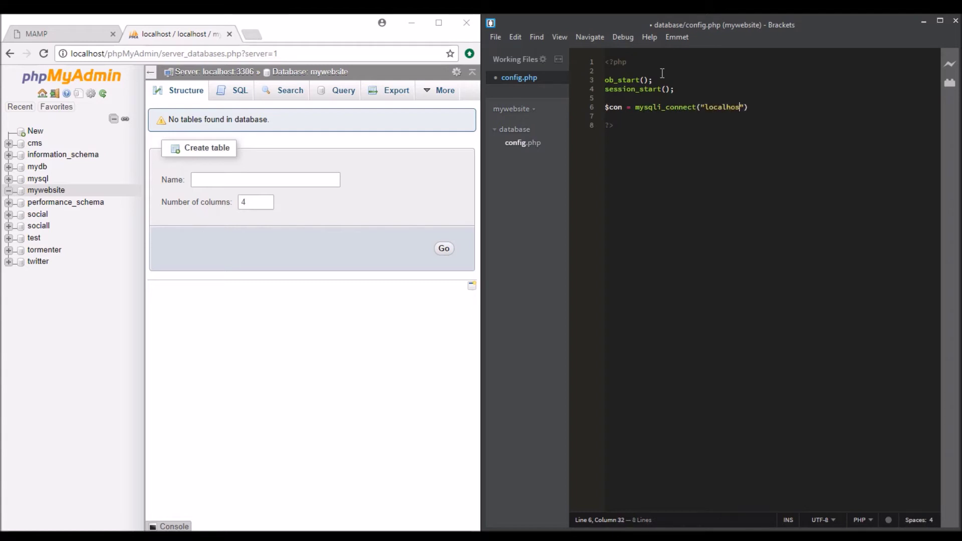
{"action": "type", "text": "t\", "}
{"action": "type", "text": "\"r"}
{"action": "type", "text": "oo"}
Step: Write the $con = mysqli_connect line with localhost, root and root arguments
{"action": "key", "text": "BackSpace"}
{"action": "key", "text": "BackSpace"}
{"action": "type", "text": "oot"}
{"action": "key", "text": "Down"}
{"action": "key", "text": "Left"}
{"action": "key", "text": "Left"}
{"action": "type", "text": ", "}
{"action": "type", "text": "\"\""}
{"action": "key", "text": "BackSpace"}
{"action": "type", "text": "root"}
{"action": "key", "text": "Right"}
{"action": "type", "text": ", \""}
{"action": "type", "text": "mywebsite\")"}
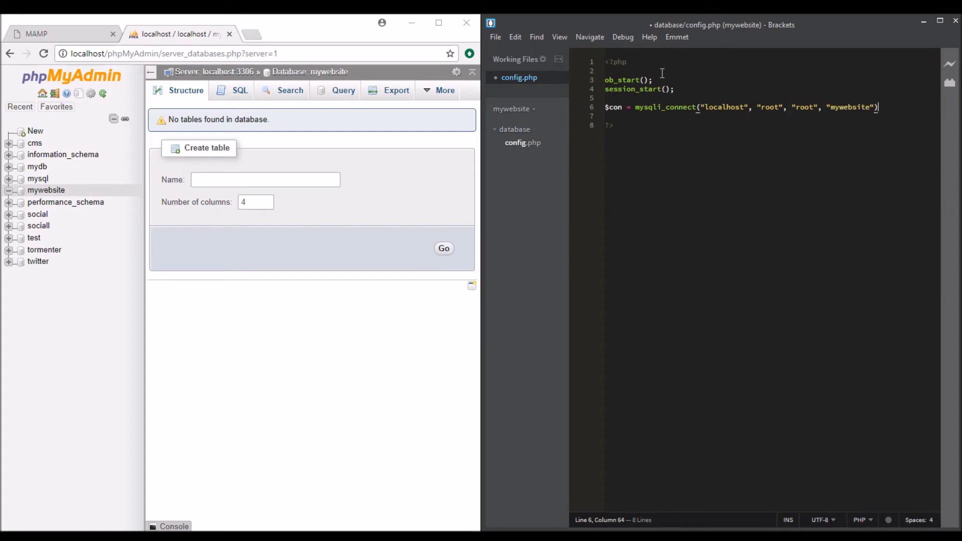
{"action": "type", "text": ";"}
Step: Add a connection failure check that echoes a message with mysqli_connect_errno()
{"action": "key", "text": "Return"}
{"action": "key", "text": "Return"}
{"action": "type", "text": "if("}
{"action": "key", "text": "BackSpace"}
{"action": "type", "text": "(mysqli"}
{"action": "type", "text": "_connect_"}
{"action": "type", "text": "errno"}
{"action": "type", "text": "())"}
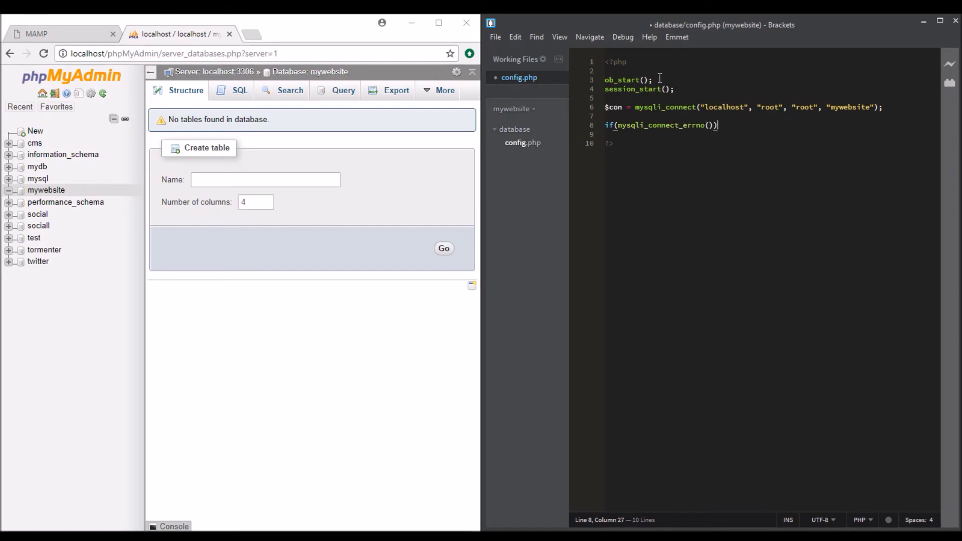
{"action": "type", "text": "{"}
{"action": "key", "text": "Return"}
{"action": "type", "text": "echo "}
{"action": "type", "text": "{"}
{"action": "key", "text": "BackSpace"}
{"action": "type", "text": "\""}
{"action": "type", "text": "Failed to c"}
{"action": "type", "text": "onnect:"}
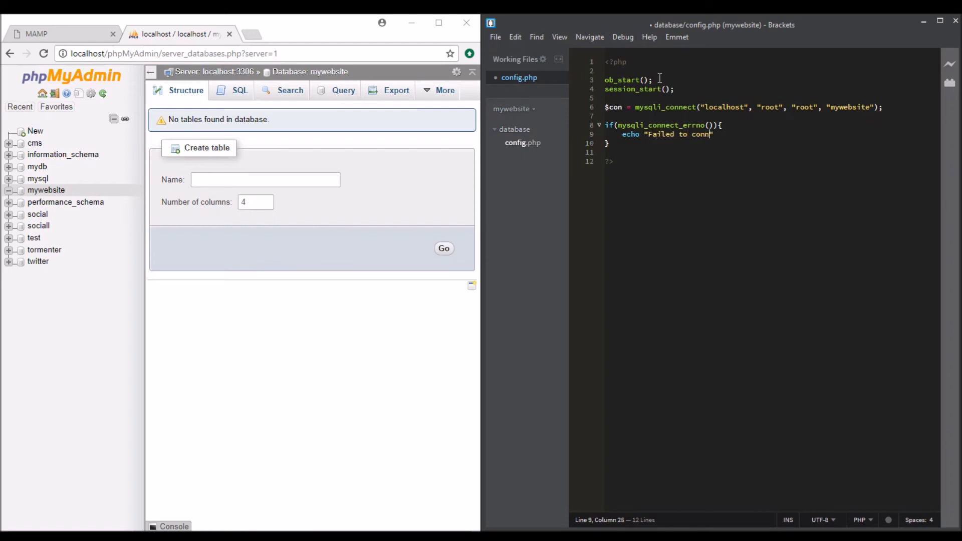
{"action": "key", "text": "Right"}
{"action": "type", "text": "mysqli_c"}
{"action": "type", "text": "onnect_errn"}
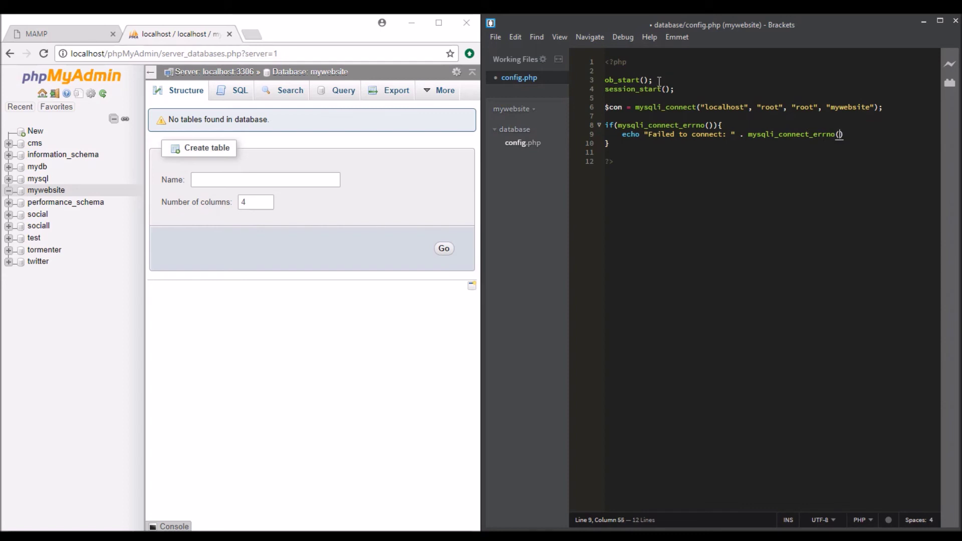
{"action": "type", "text": "o();"}
Step: Add an else branch echoing "We are connected" and save config.php
{"action": "key", "text": "Return"}
{"action": "key", "text": "BackSpace"}
{"action": "key", "text": "Delete"}
{"action": "key", "text": "End"}
{"action": "key", "text": "Return"}
{"action": "type", "text": "else"}
{"action": "key", "text": "Return"}
{"action": "key", "text": "BackSpace"}
{"action": "key", "text": "BackSpace"}
{"action": "key", "text": "Return"}
{"action": "type", "text": "echo"}
{"action": "type", "text": " \""}
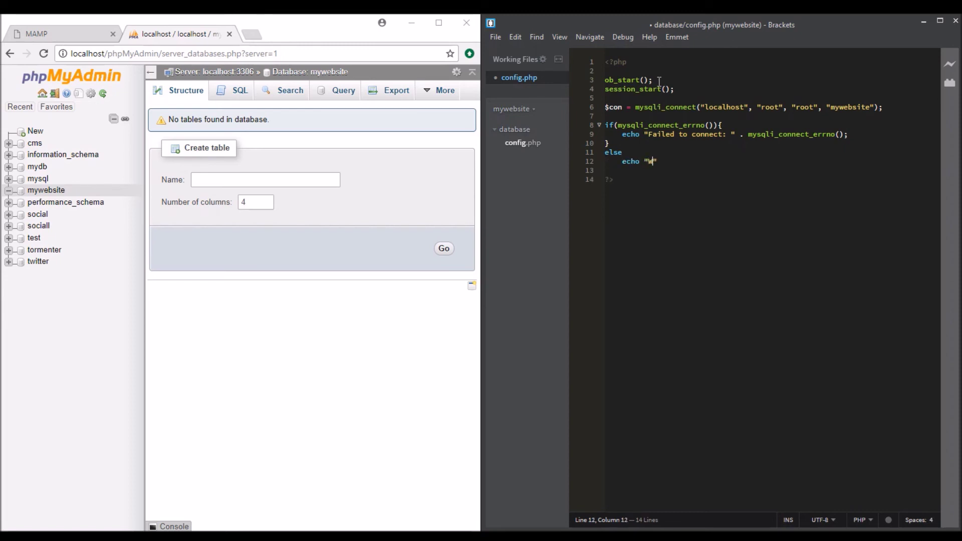
{"action": "type", "text": "We are conned"}
{"action": "type", "text": "c"}
{"action": "key", "text": "BackSpace"}
{"action": "key", "text": "BackSpace"}
{"action": "type", "text": "cted"}
{"action": "type", "text": "\";"}
{"action": "key", "text": "ctrl+s"}
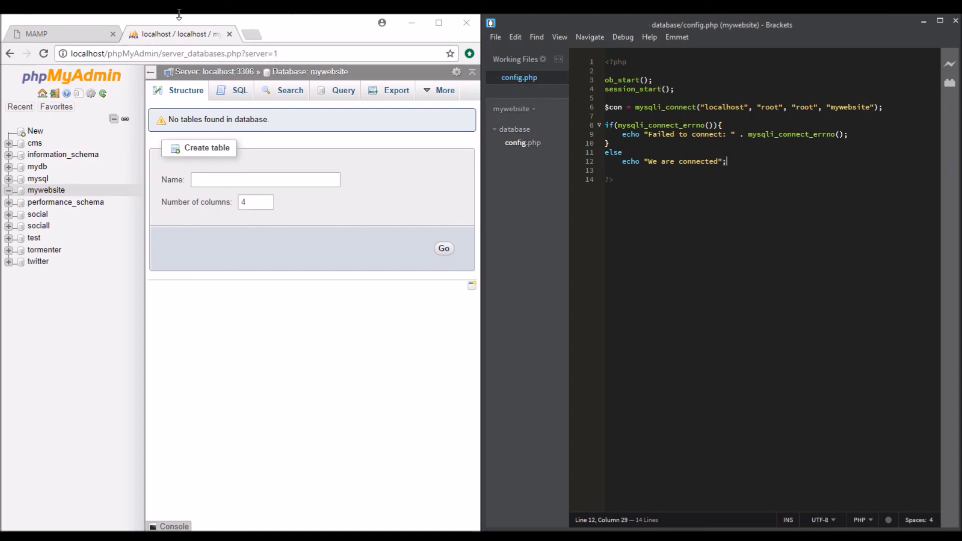
Step: Load localhost/mywebsite/database/config.php in a new Chrome tab
{"action": "left_click", "coordinate": [255, 33]}
{"action": "type", "text": "loc"}
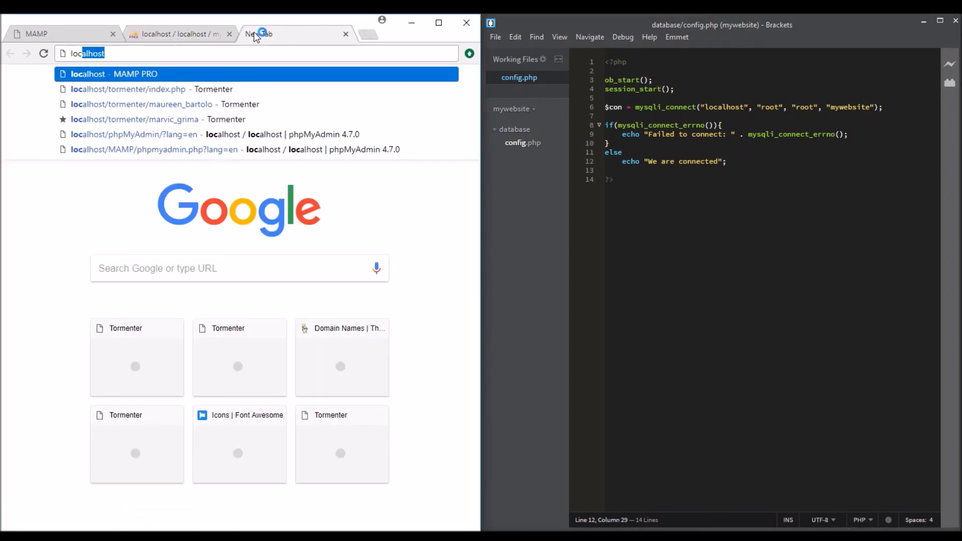
{"action": "type", "text": "alhost/"}
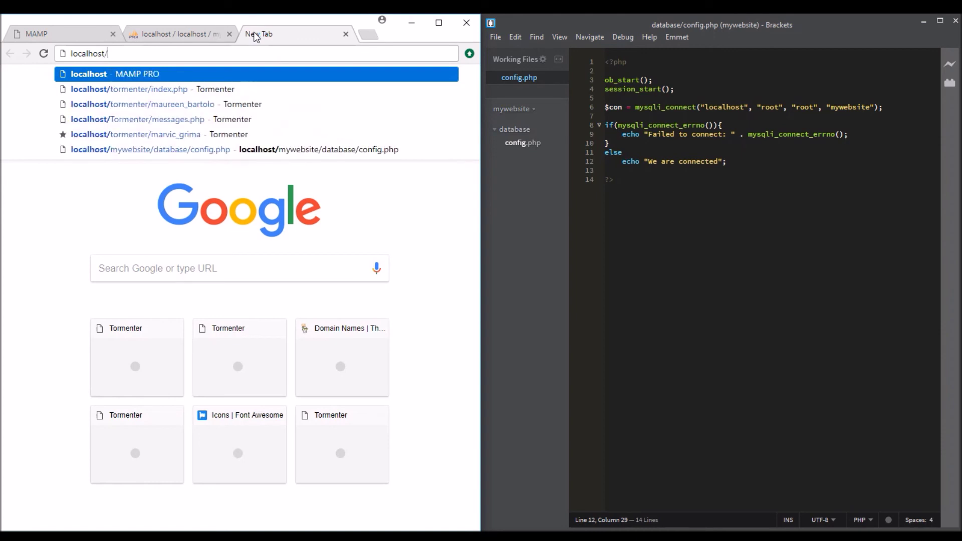
{"action": "type", "text": "mywebsite/"}
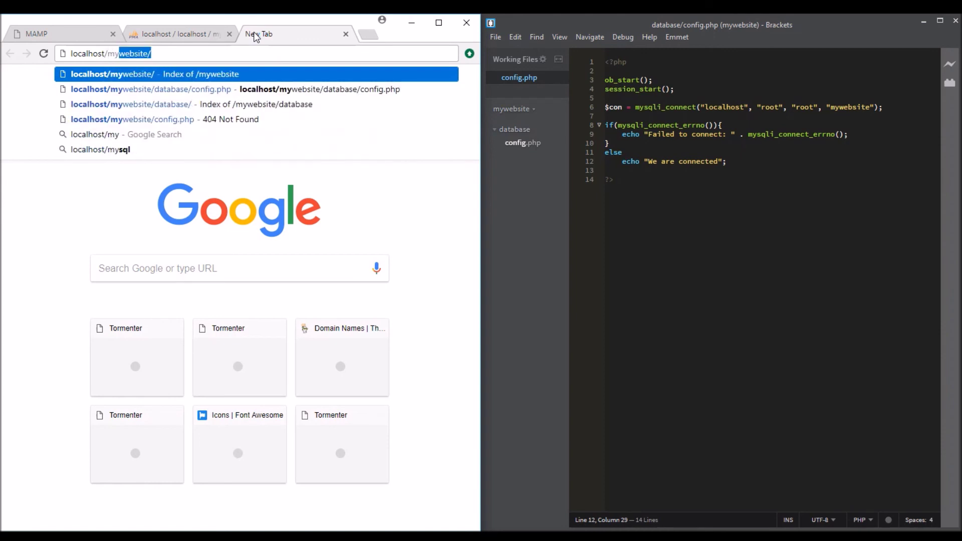
{"action": "type", "text": "database/"}
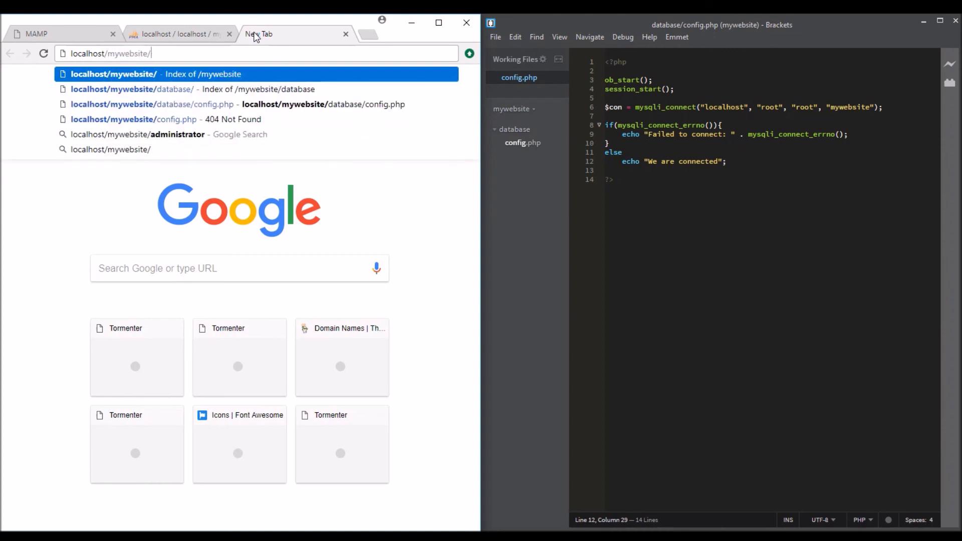
{"action": "type", "text": "config.php"}
{"action": "key", "text": "Return"}
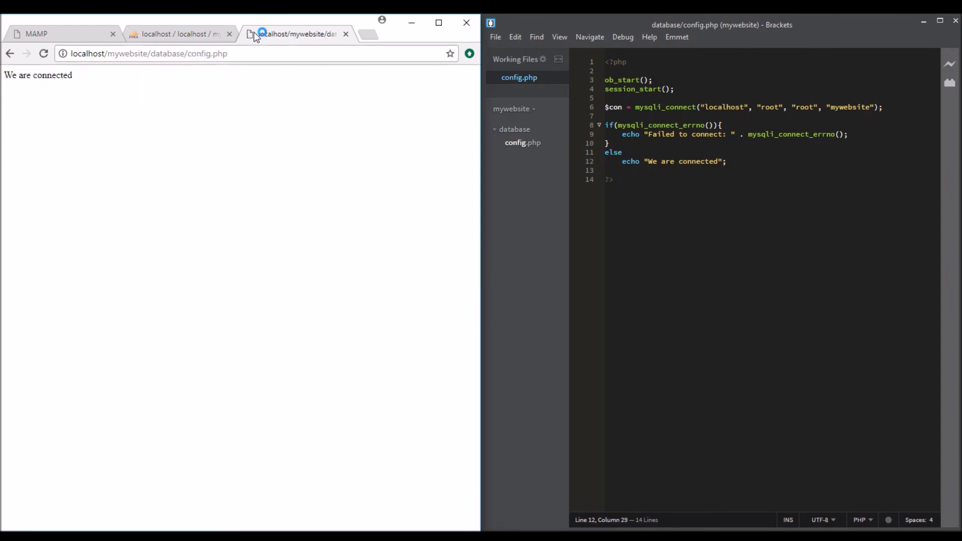
{"action": "left_click", "coordinate": [870, 107]}
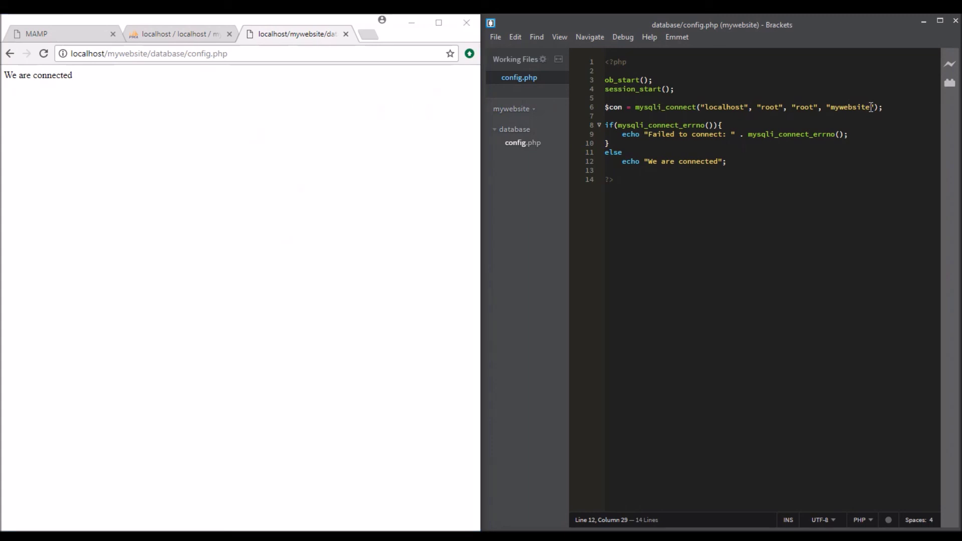
{"action": "key", "text": "BackSpace"}
{"action": "key", "text": "BackSpace"}
{"action": "key", "text": "BackSpace"}
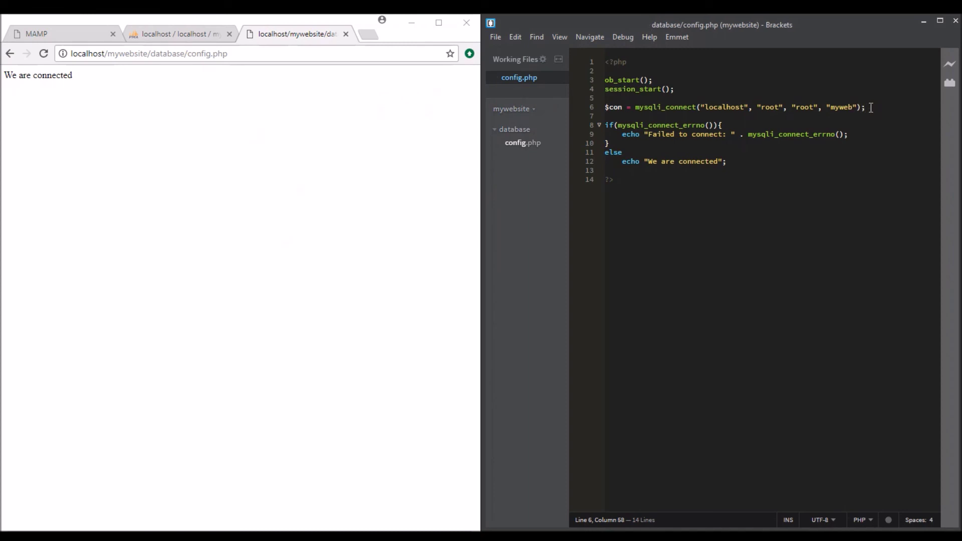
{"action": "left_click", "coordinate": [272, 54]}
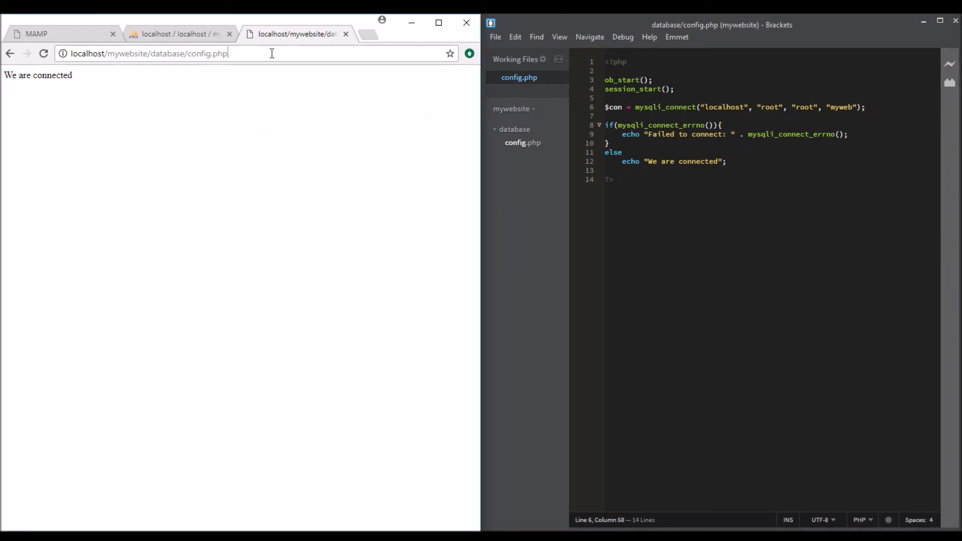
{"action": "key", "text": "F5"}
{"action": "left_click", "coordinate": [855, 108]}
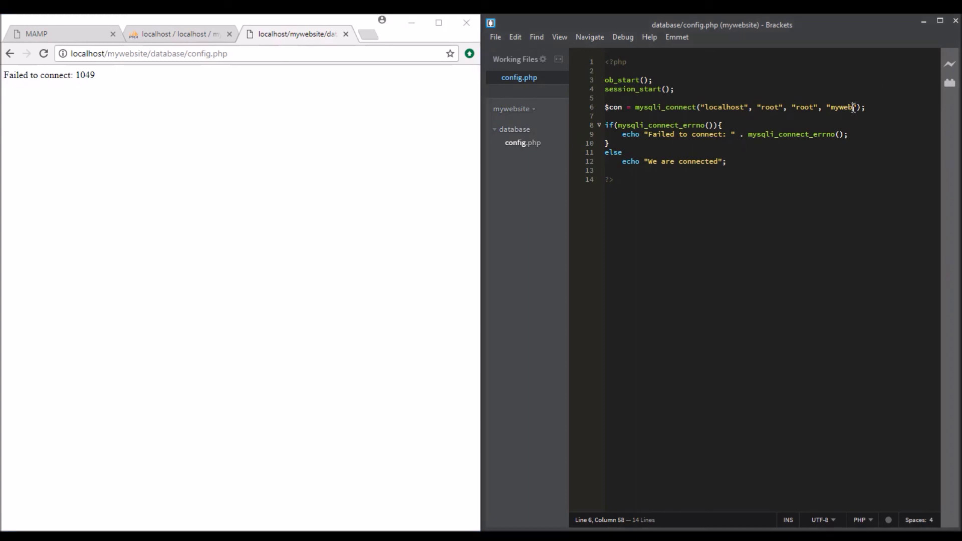
{"action": "type", "text": "site"}
{"action": "key", "text": "ctrl+s"}
{"action": "left_click", "coordinate": [256, 54]}
{"action": "key", "text": "F5"}
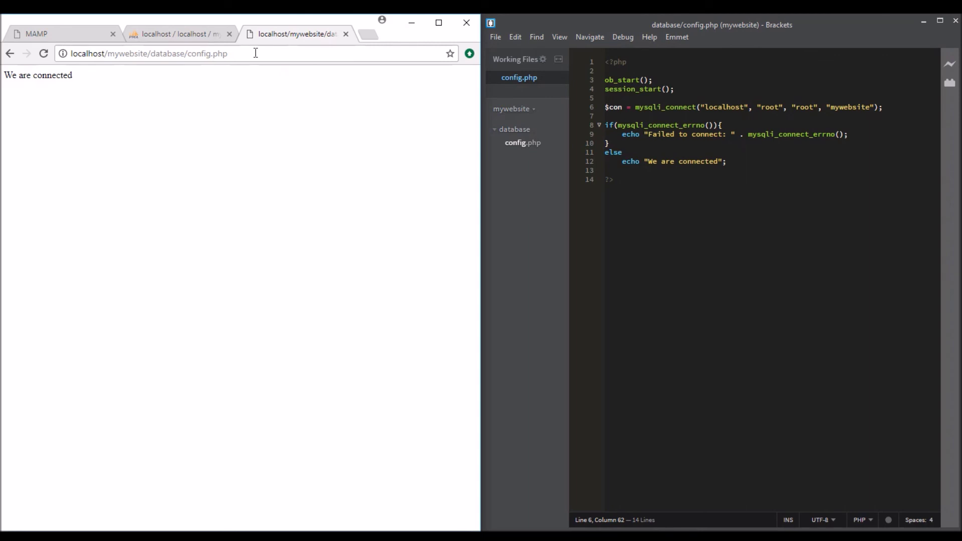